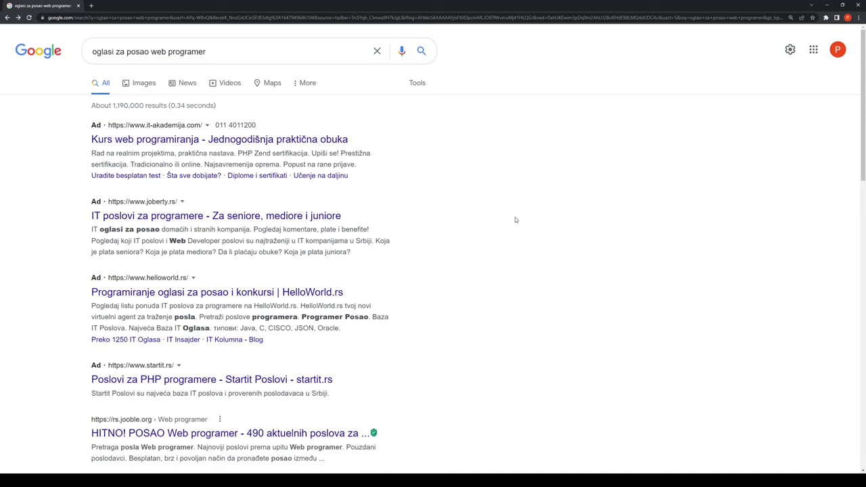
# Step: Open the advanced search page for the current query "oglasi za posao web programer"
pyautogui.click(789, 49)
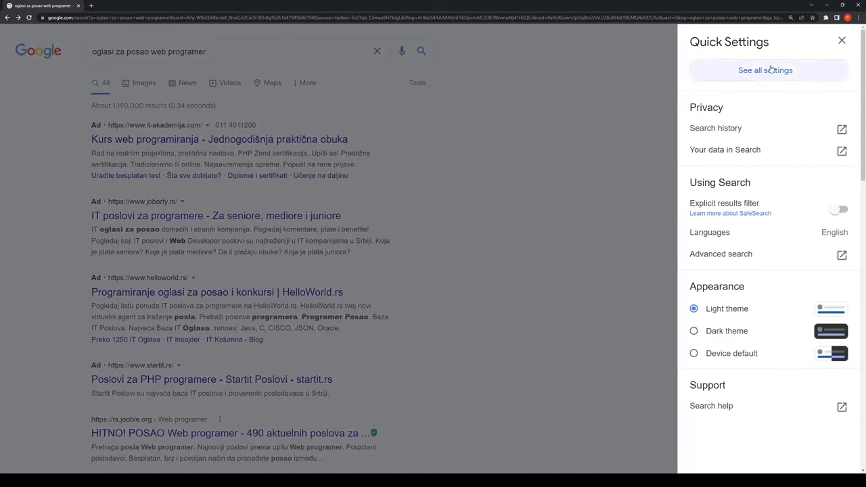
pyautogui.click(707, 256)
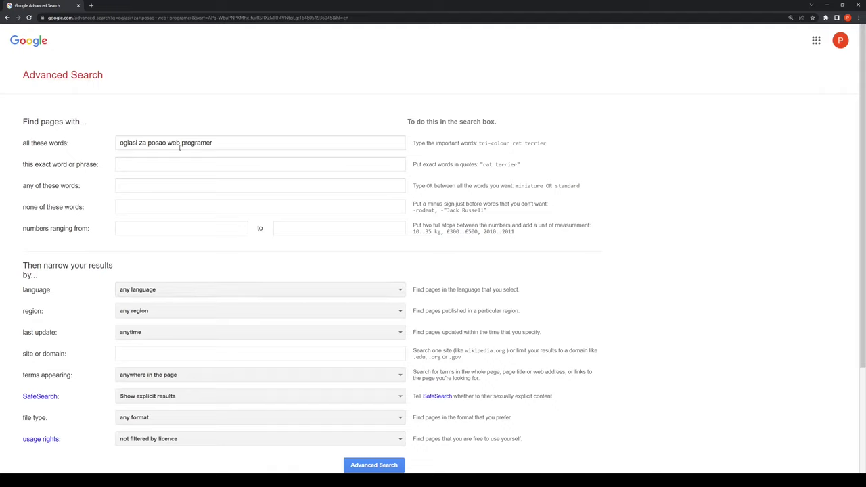
pyautogui.moveTo(214, 142); pyautogui.dragTo(112, 142)
pyautogui.click(111, 142)
pyautogui.click(217, 143)
pyautogui.moveTo(216, 143); pyautogui.dragTo(119, 144)
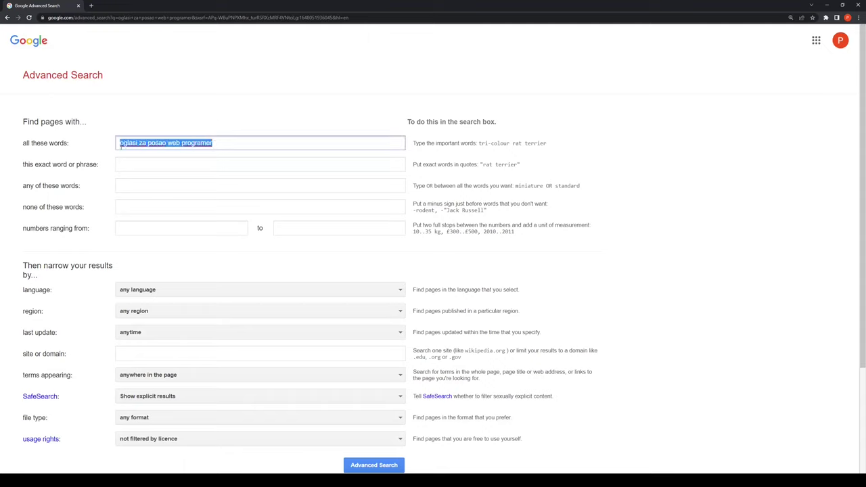
pyautogui.click(130, 125)
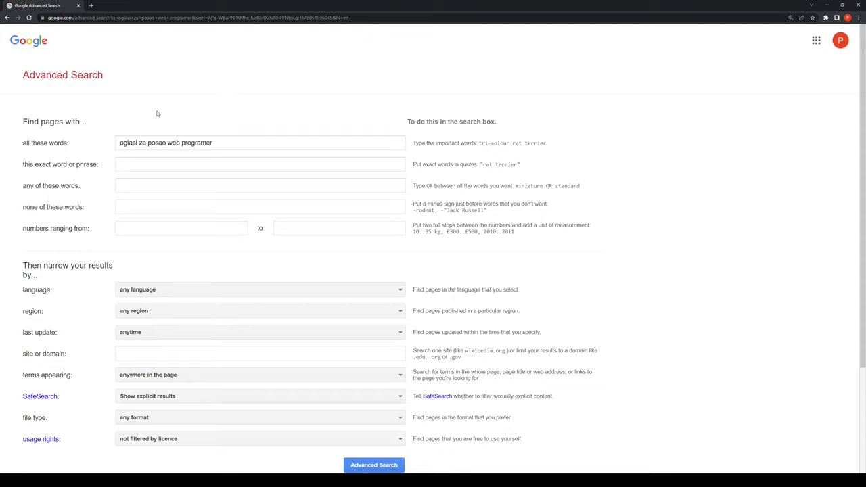
pyautogui.click(130, 144)
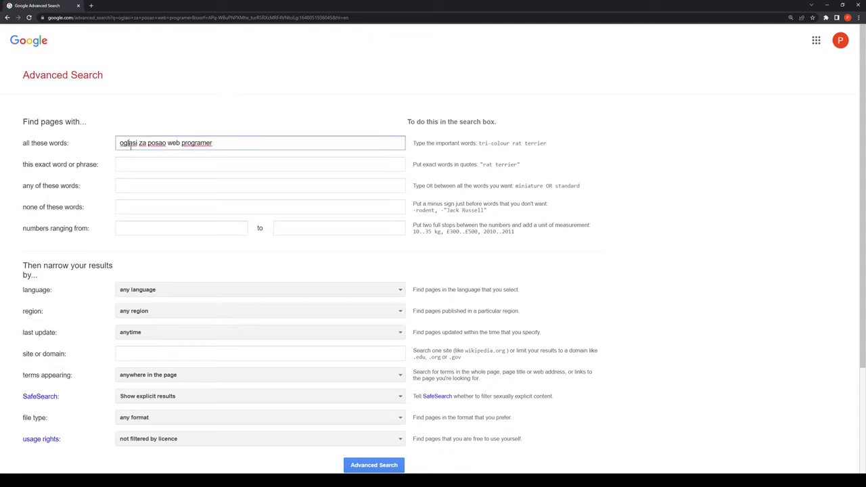
pyautogui.click(178, 145)
pyautogui.click(241, 134)
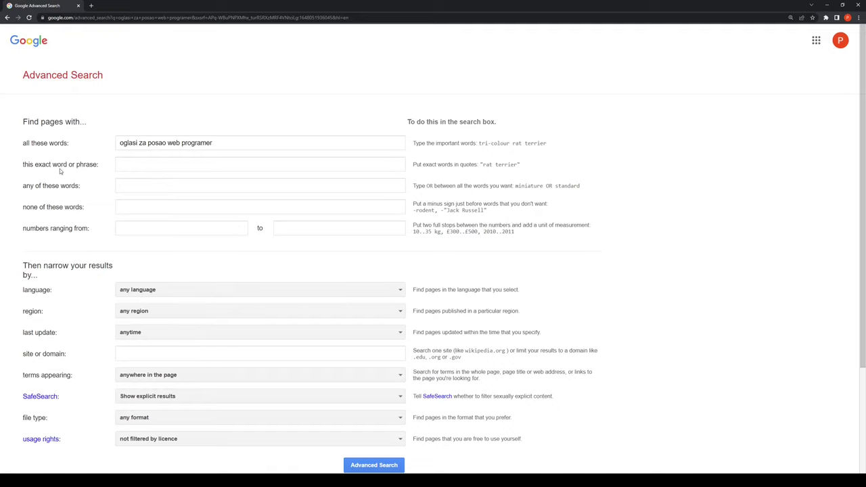
# Step: Move "web programer" from the all-these-words field into the exact word or phrase field
pyautogui.doubleClick(168, 143)
pyautogui.moveTo(168, 144); pyautogui.dragTo(224, 145)
pyautogui.hotkey('ctrl', 'c')
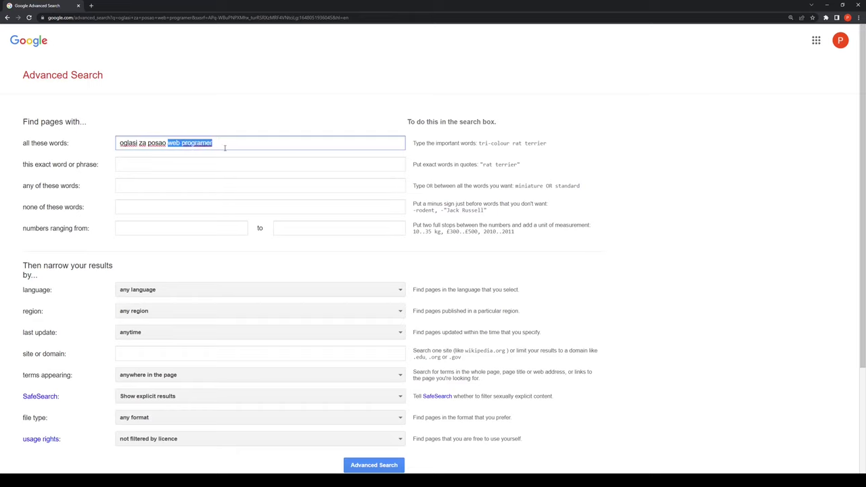
pyautogui.press('BackSpace')
pyautogui.click(184, 163)
pyautogui.hotkey('ctrl', 'v')
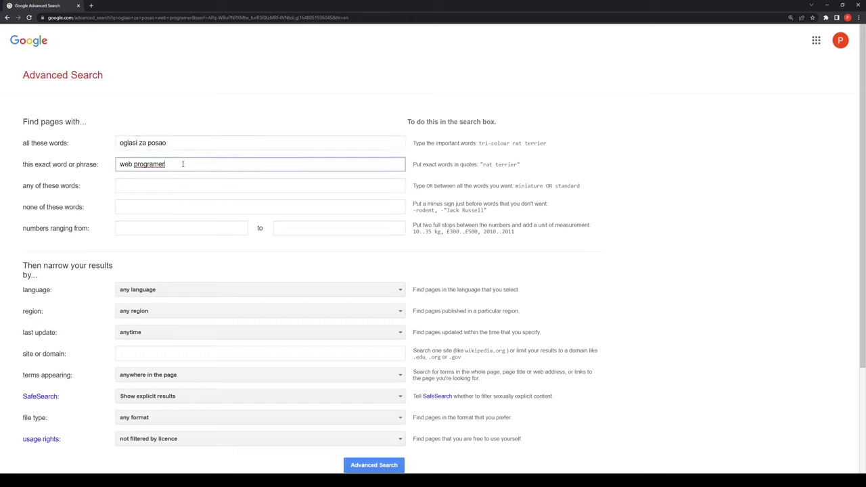
# Step: Clear the remaining words "oglasi za posao" from the all-these-words field
pyautogui.moveTo(176, 148); pyautogui.dragTo(108, 141)
pyautogui.press('BackSpace')
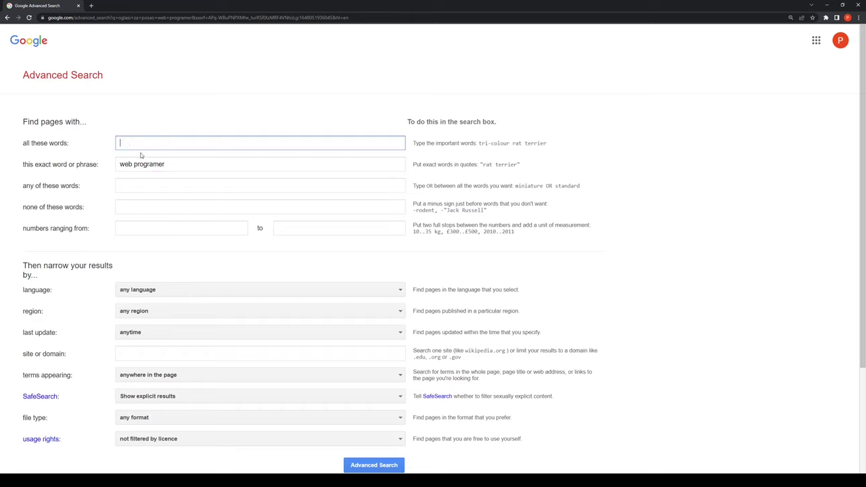
pyautogui.click(169, 162)
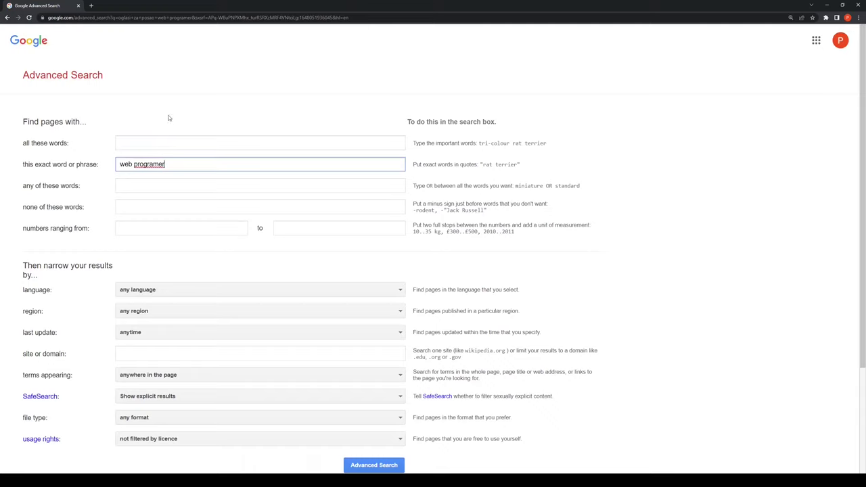
pyautogui.click(150, 185)
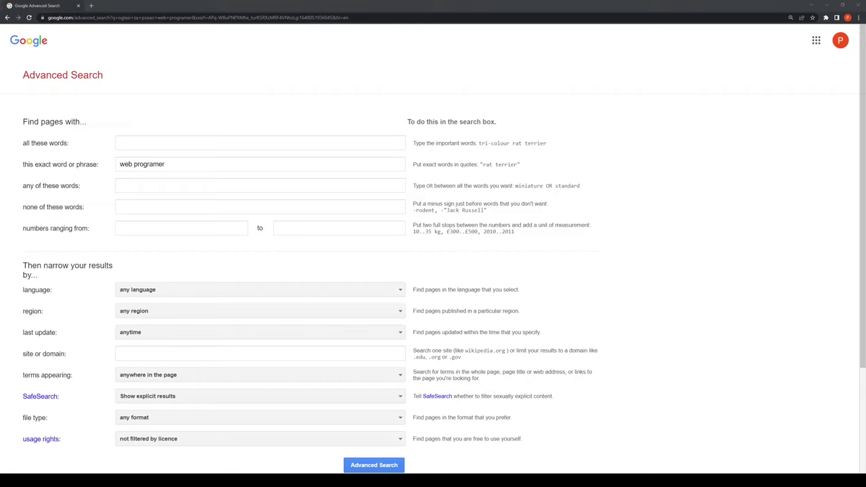
pyautogui.hotkey('alt', 'Tab')
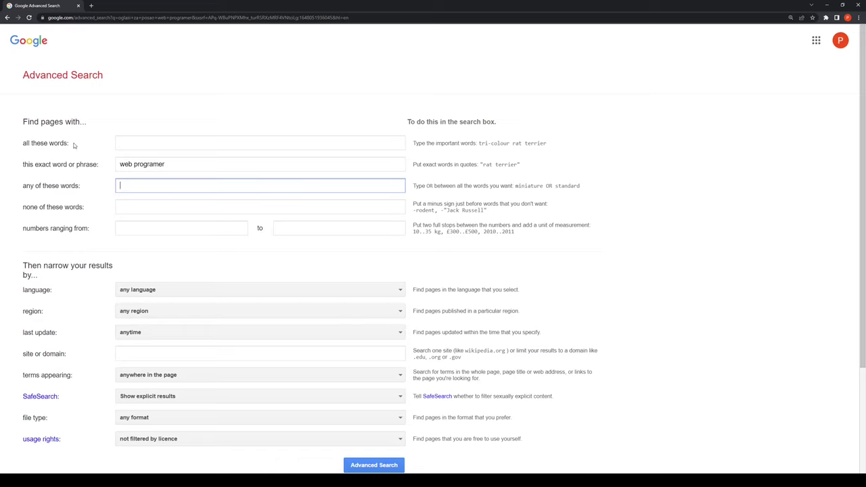
pyautogui.press('Tab')
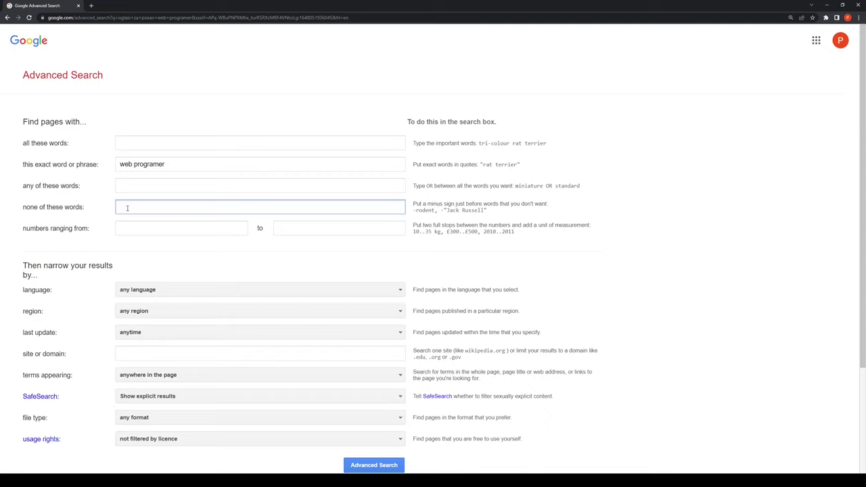
pyautogui.click(90, 216)
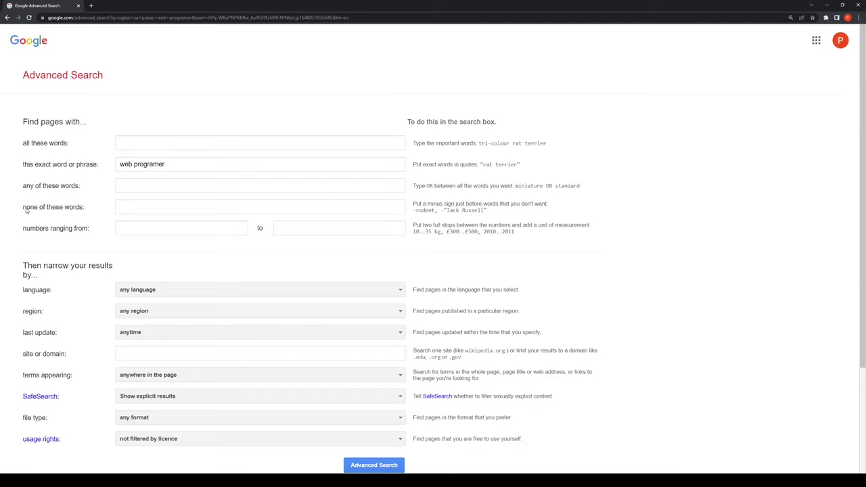
pyautogui.moveTo(26, 210); pyautogui.dragTo(42, 210)
pyautogui.click(65, 209)
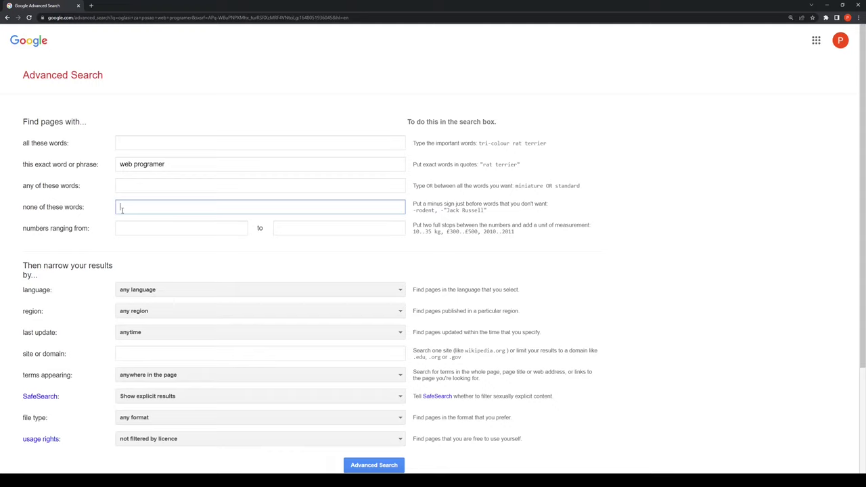
# Step: Examine the language and region options available for narrowing the results, leaving both selections as they are
pyautogui.scroll(-1, 131, 219)
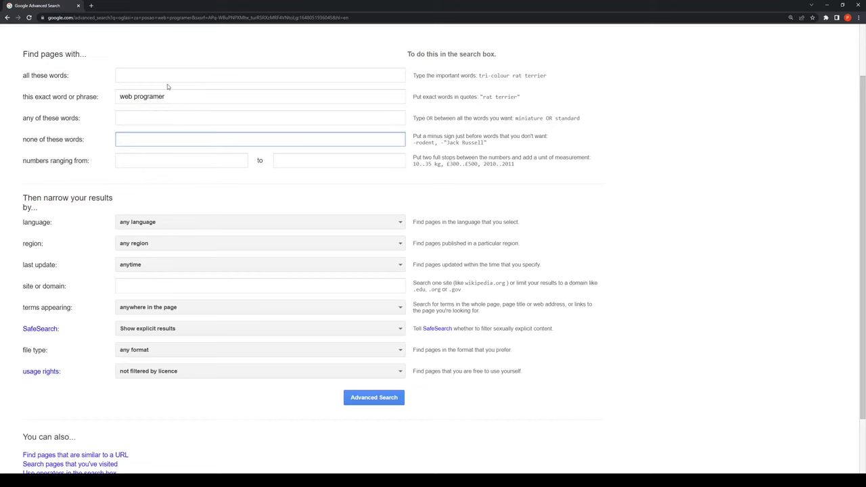
pyautogui.scroll(-1, 166, 88)
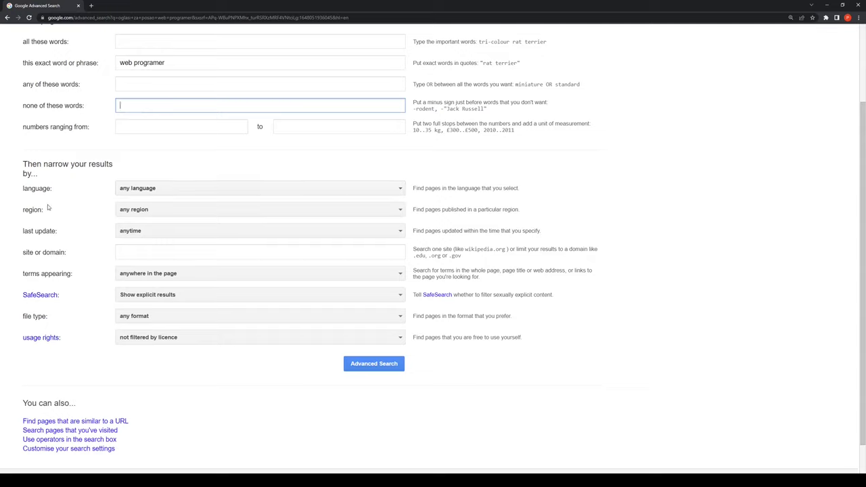
pyautogui.click(142, 190)
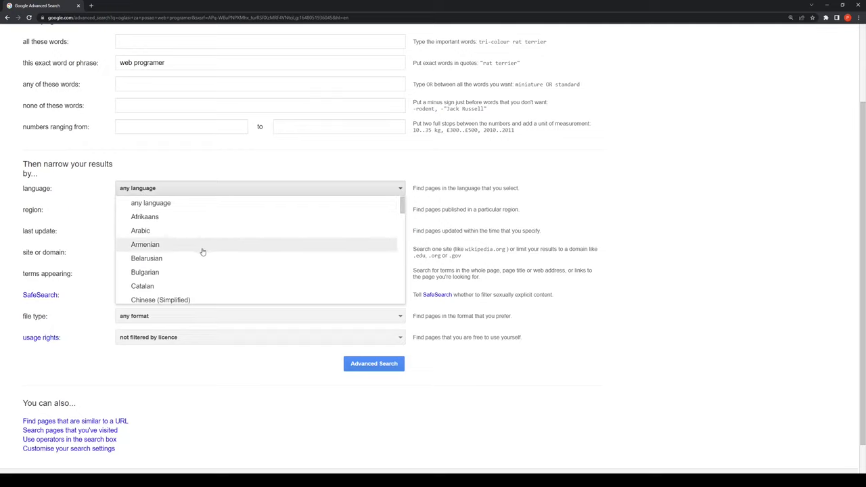
pyautogui.click(174, 175)
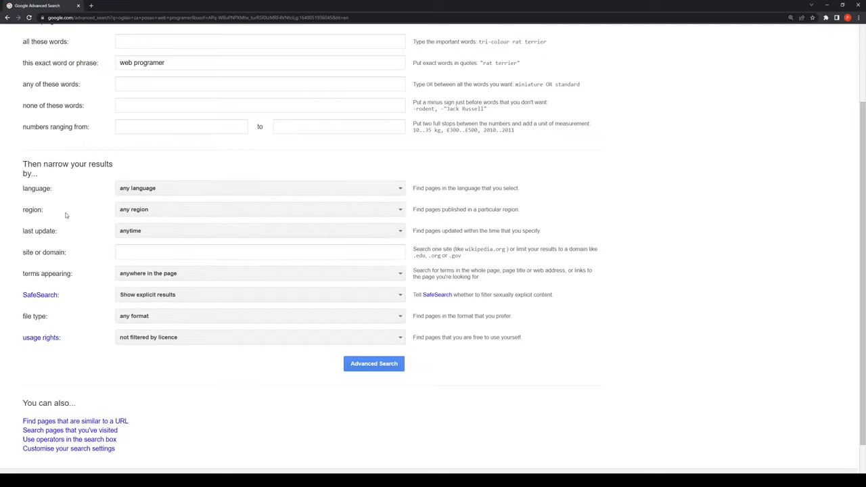
pyautogui.click(128, 211)
pyautogui.scroll(-3, 185, 265)
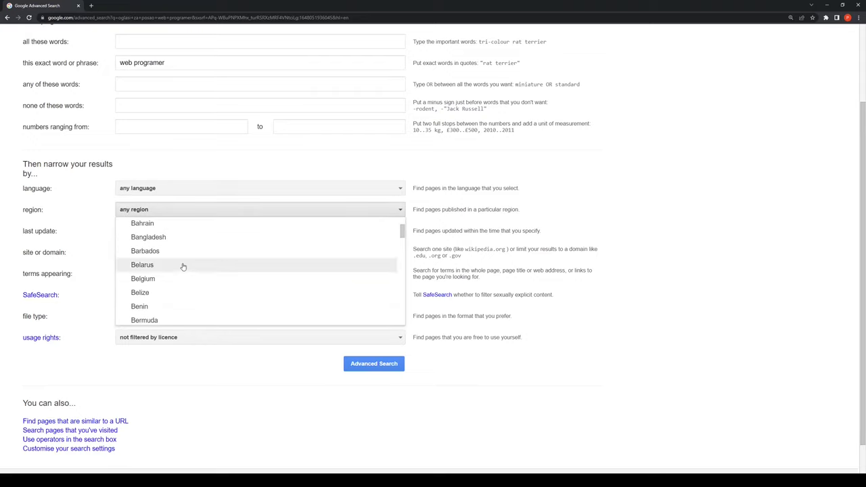
pyautogui.click(180, 174)
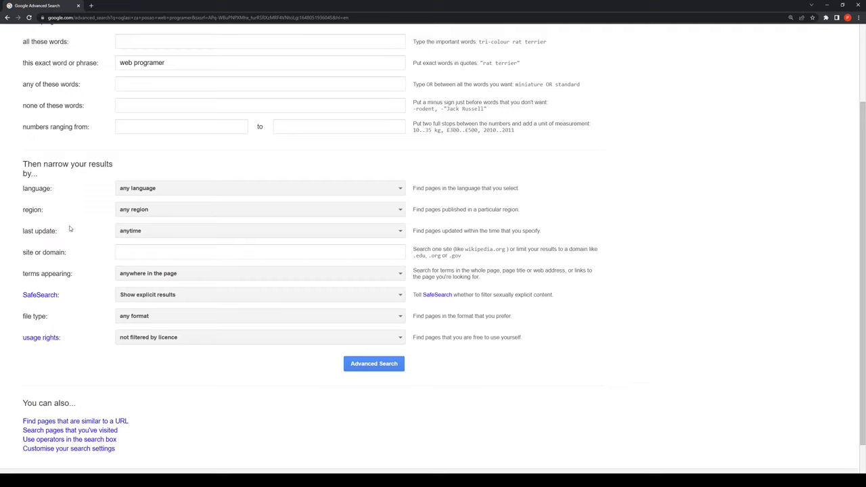
# Step: Limit the results to pages last updated in the past month
pyautogui.click(133, 232)
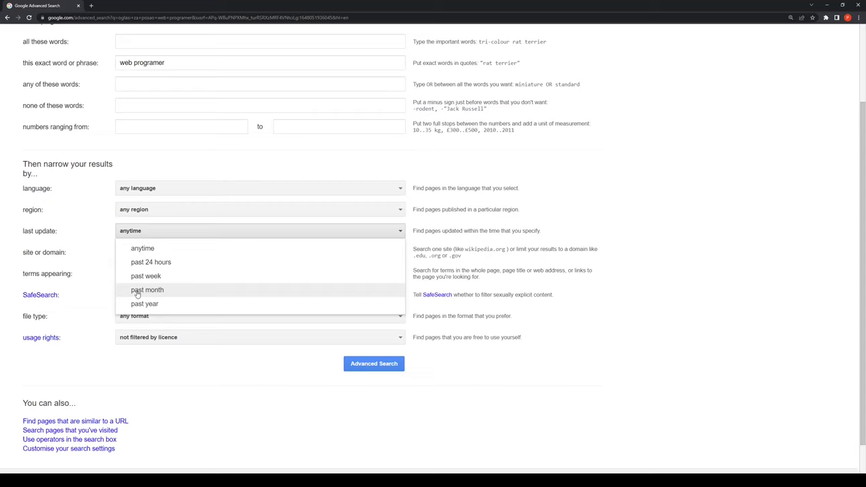
pyautogui.click(137, 291)
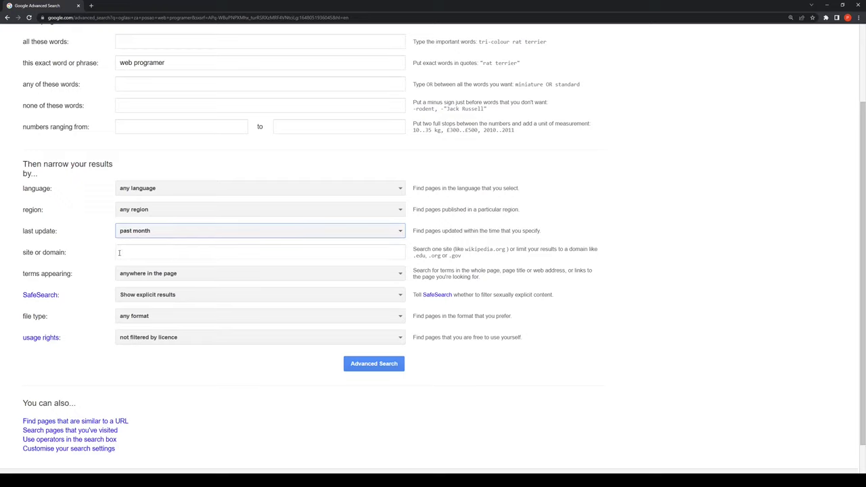
# Step: Try .gov and .edu as the site or domain filter, clearing the field after each one
pyautogui.click(119, 253)
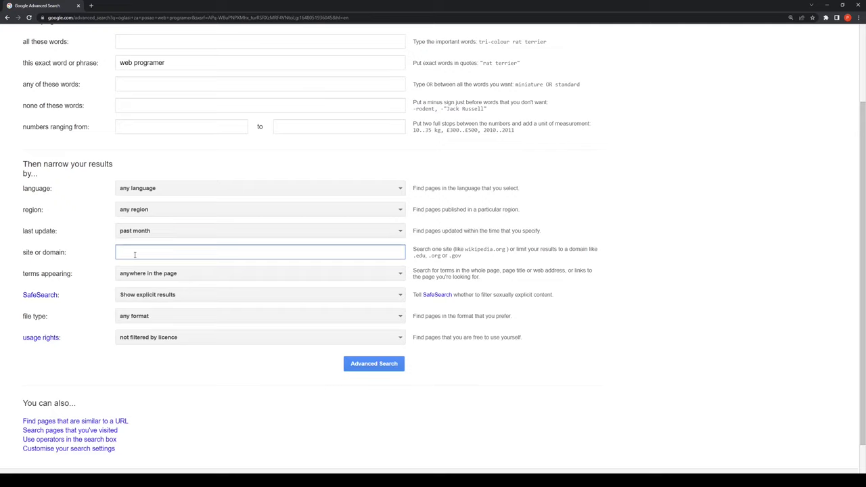
pyautogui.write('.gov')
pyautogui.moveTo(144, 252); pyautogui.dragTo(116, 256)
pyautogui.press('BackSpace')
pyautogui.write('.edu')
pyautogui.moveTo(135, 252); pyautogui.dragTo(103, 260)
pyautogui.press('BackSpace')
pyautogui.click(72, 277)
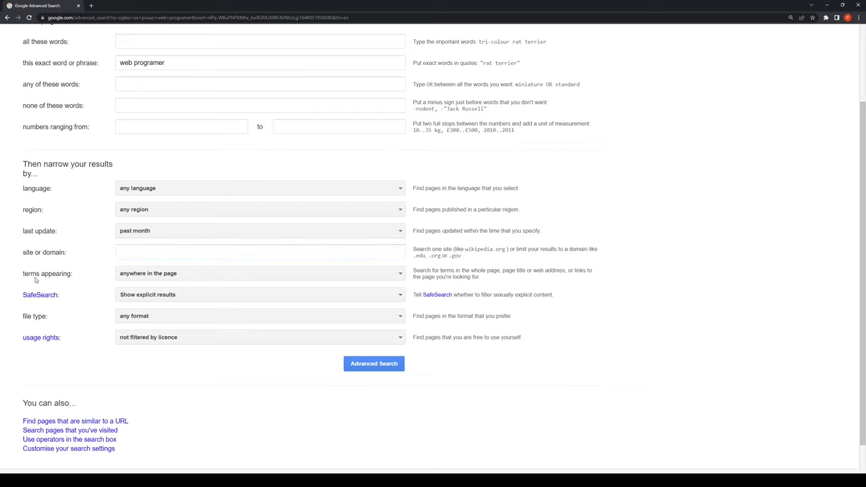
# Step: Examine the options for where terms appear on the page and for SafeSearch, without choosing a new one
pyautogui.click(137, 278)
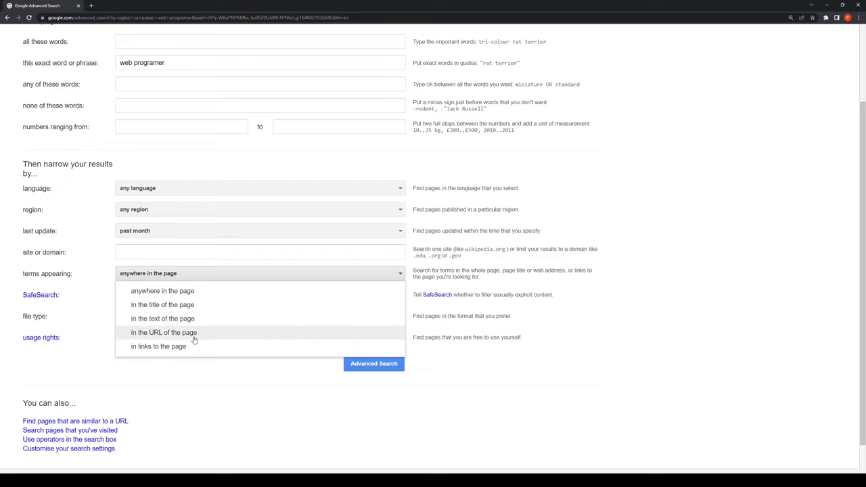
pyautogui.click(91, 303)
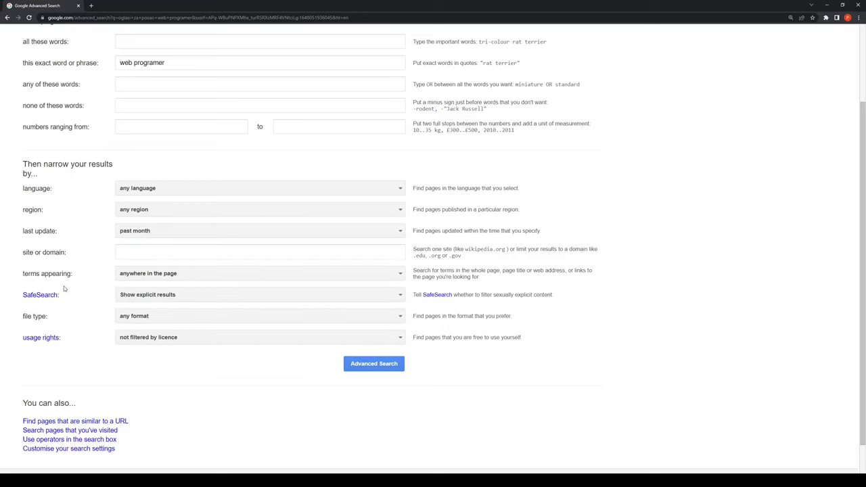
pyautogui.click(139, 296)
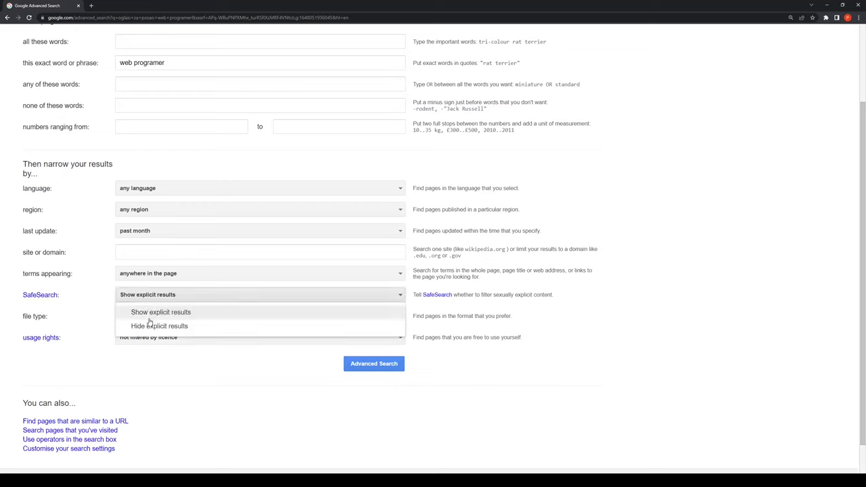
pyautogui.click(101, 295)
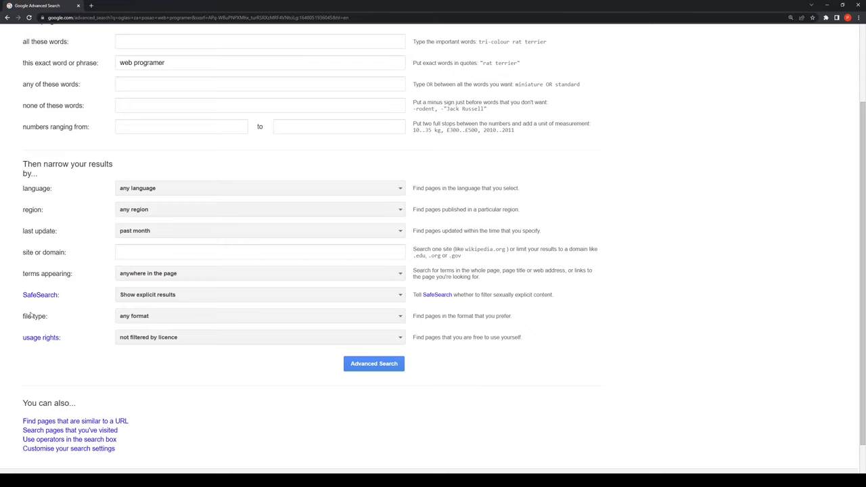
# Step: Review the full list of file type formats and keep the any format option
pyautogui.click(126, 321)
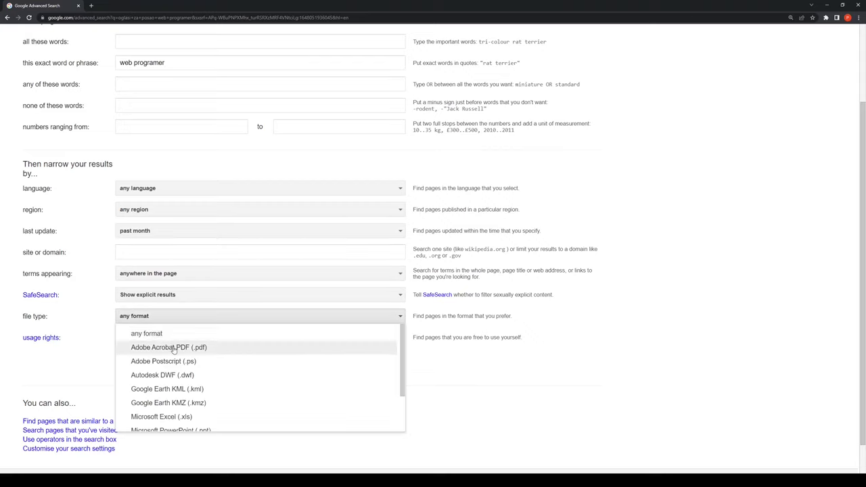
pyautogui.scroll(-3, 174, 359)
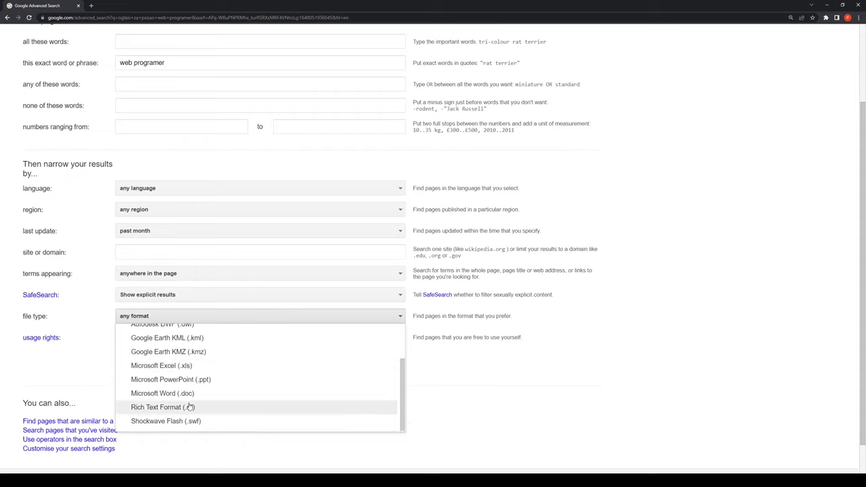
pyautogui.scroll(3, 186, 403)
pyautogui.scroll(-2, 162, 342)
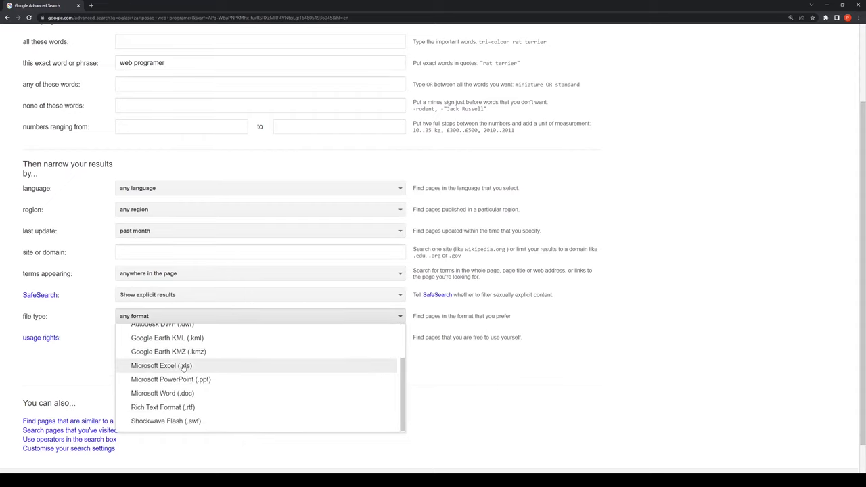
pyautogui.scroll(3, 184, 367)
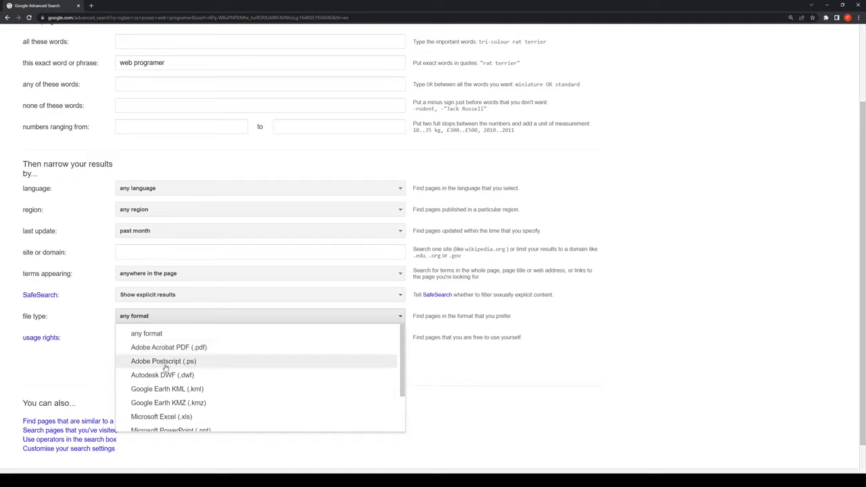
pyautogui.click(144, 334)
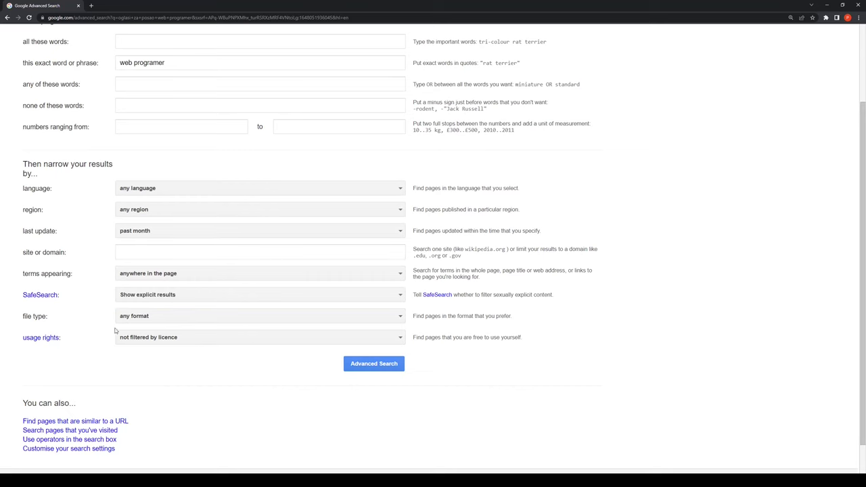
# Step: Examine the usage rights options without choosing a new licence filter
pyautogui.scroll(-1, 58, 341)
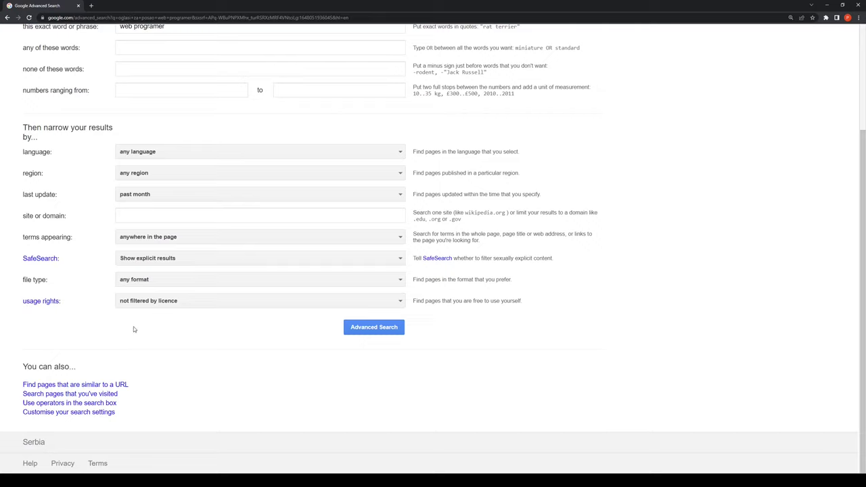
pyautogui.click(147, 306)
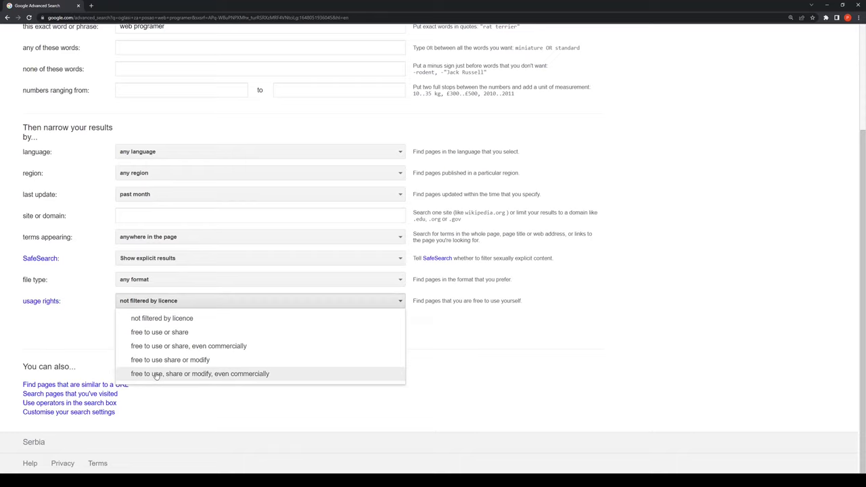
pyautogui.click(85, 347)
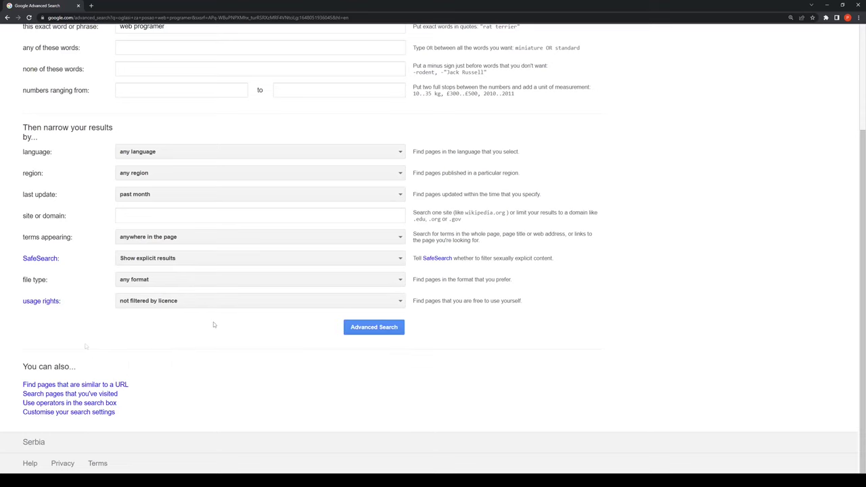
pyautogui.scroll(2, 203, 319)
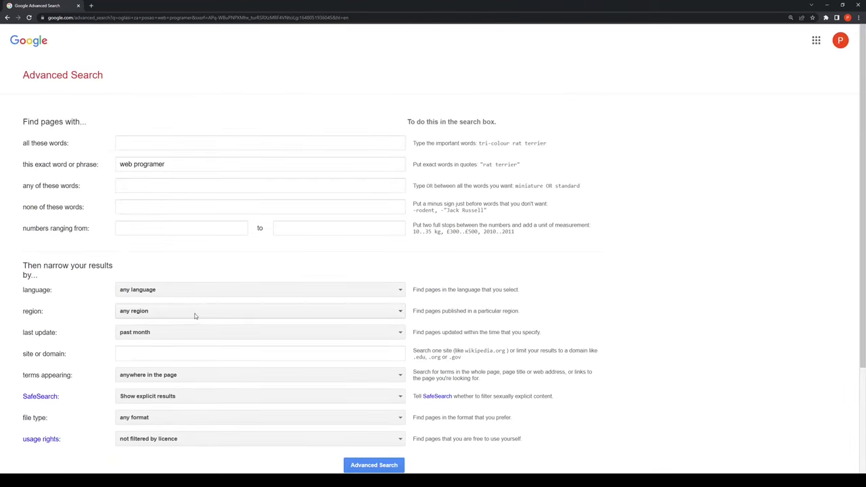
pyautogui.scroll(-2, 202, 304)
pyautogui.scroll(2, 202, 271)
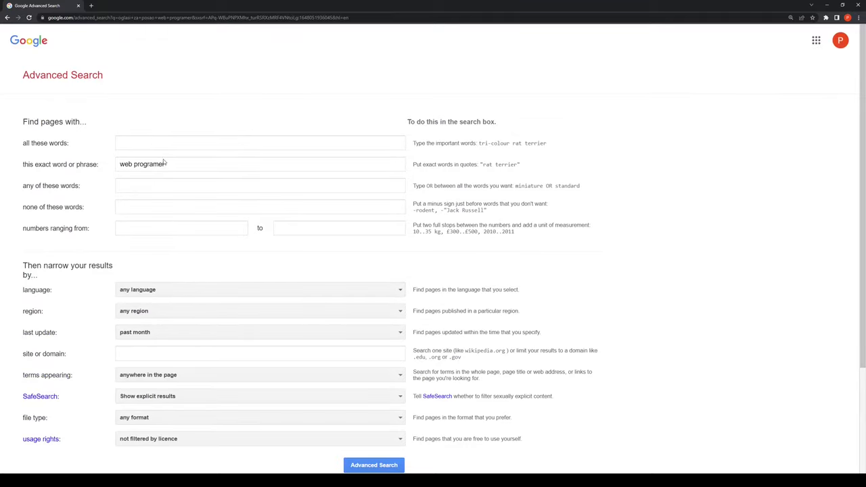
pyautogui.scroll(-1, 183, 251)
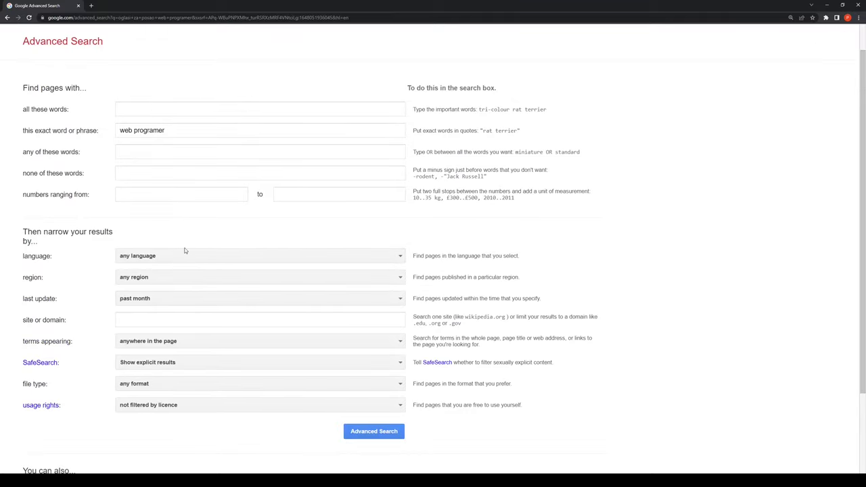